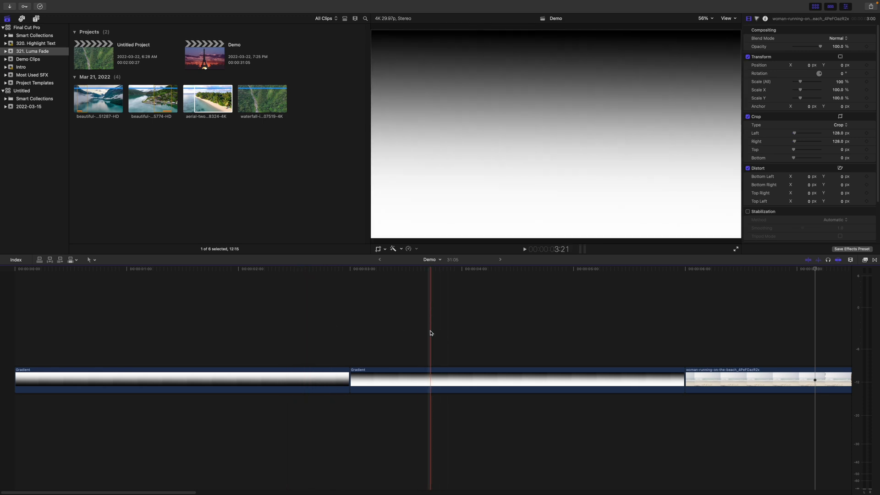
Add the default Cross Dissolve at the edit point between the two Gradient clips.
{"action": "key", "text": "super+t"}
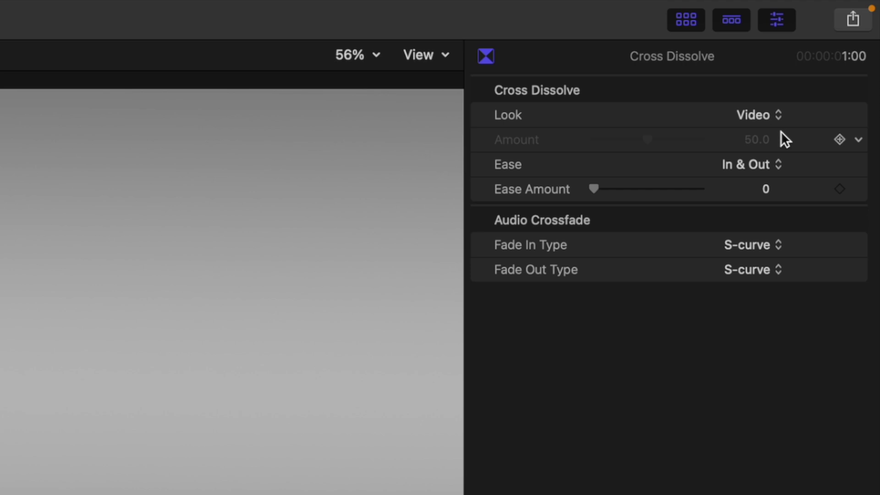
Set the Gradient cross dissolve's Look to Shadows and play it back to preview.
{"action": "left_click", "coordinate": [780, 115]}
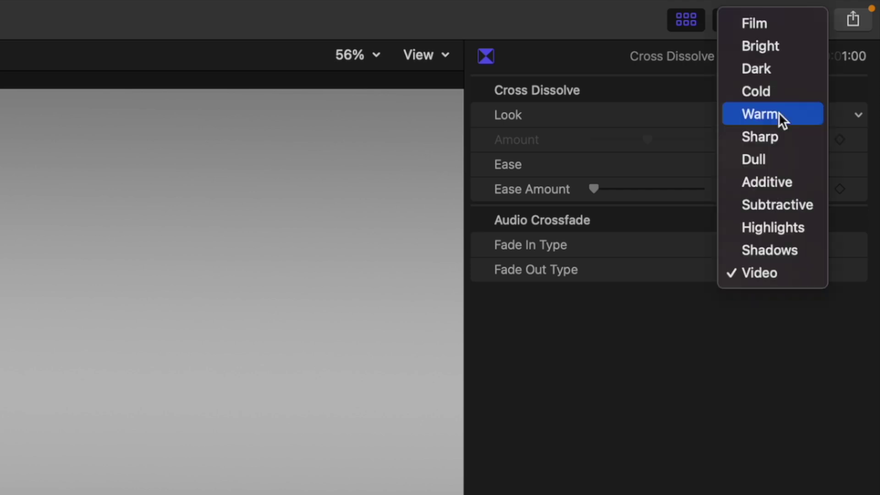
{"action": "left_click", "coordinate": [805, 245]}
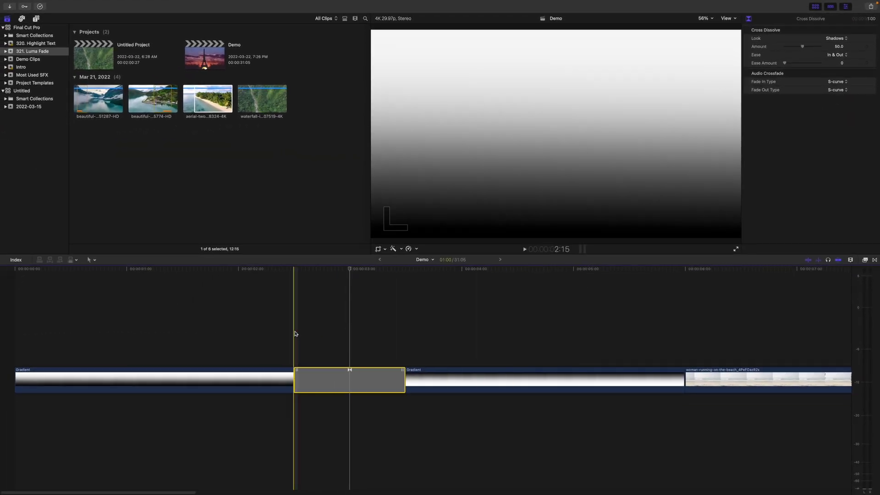
{"action": "key", "text": "space"}
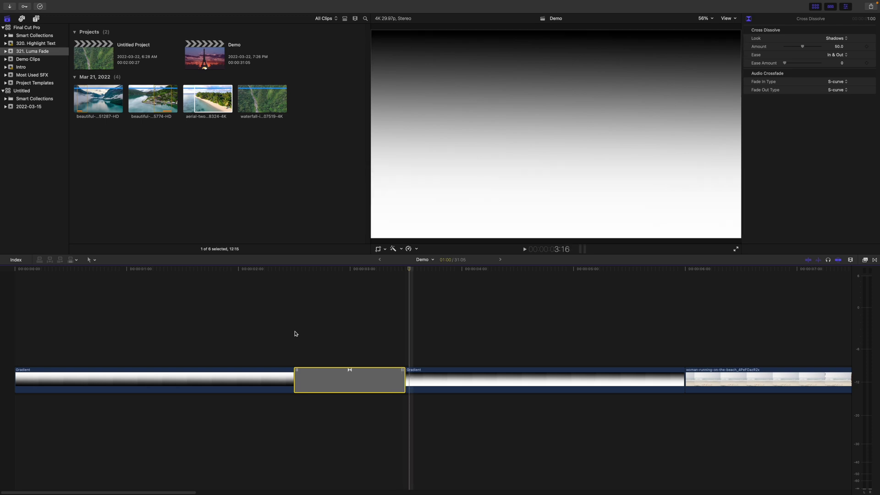
Add a cross dissolve before the surfer clip and set its Look to Shadows.
{"action": "key", "text": "l"}
{"action": "key", "text": "l"}
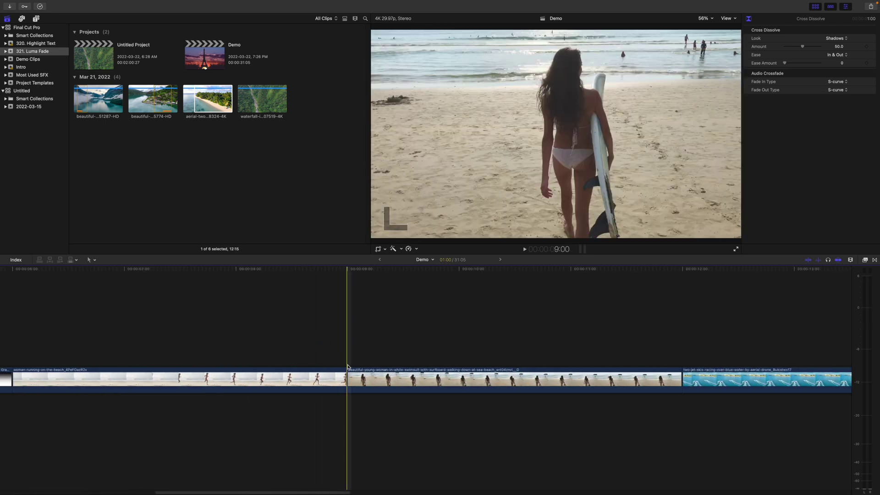
{"action": "key", "text": "super+t"}
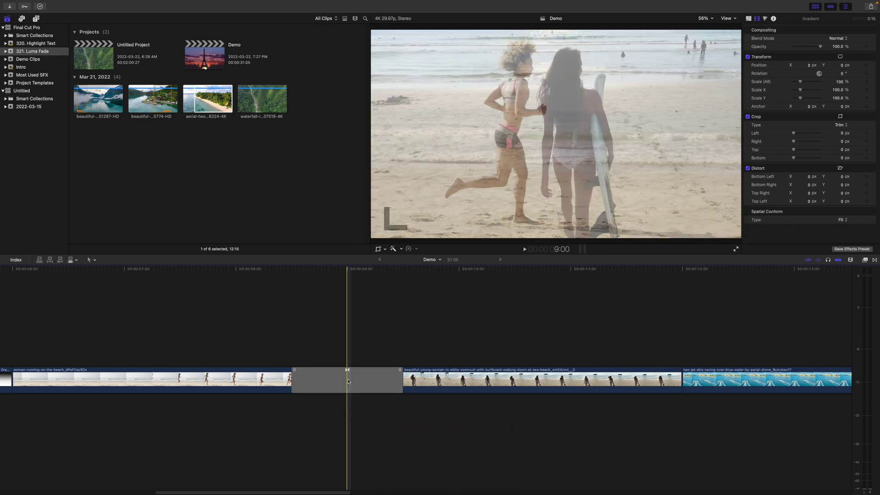
{"action": "left_click", "coordinate": [348, 379]}
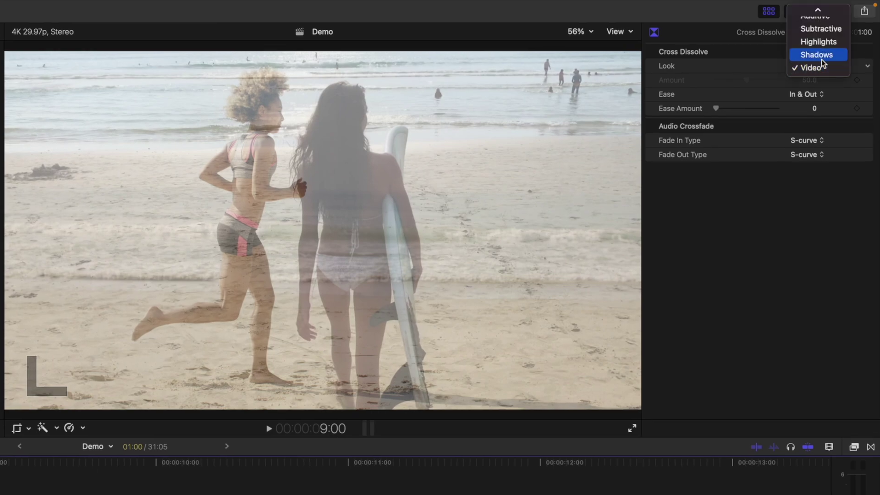
{"action": "left_click", "coordinate": [822, 60]}
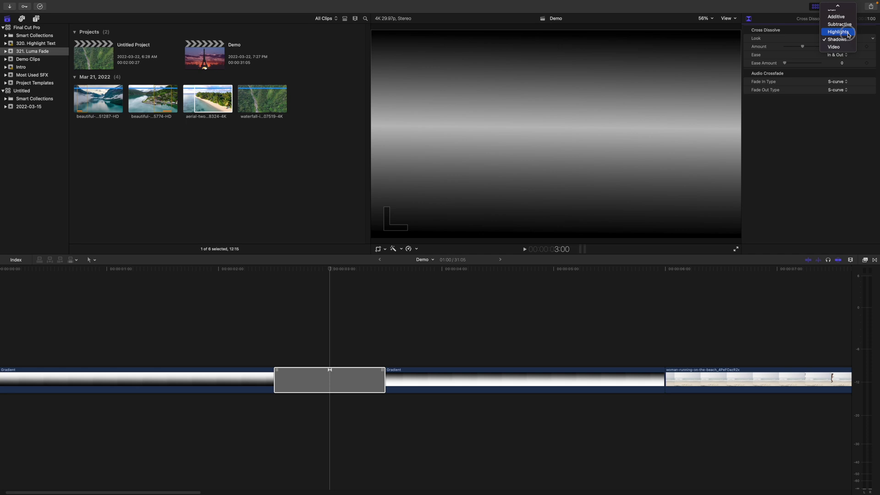
Switch the Gradient dissolve to Highlights, then add a 1:20 Highlights dissolve at the jet-ski/Eiffel cut.
{"action": "left_click", "coordinate": [848, 33]}
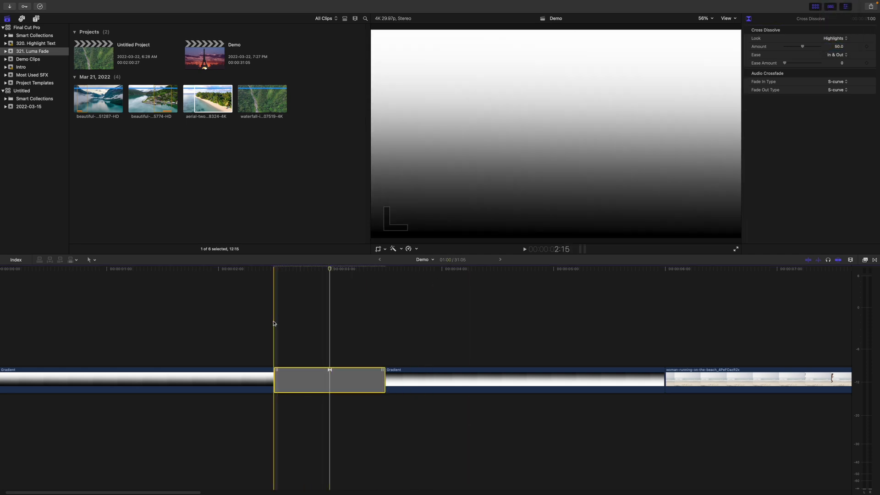
{"action": "key", "text": "space"}
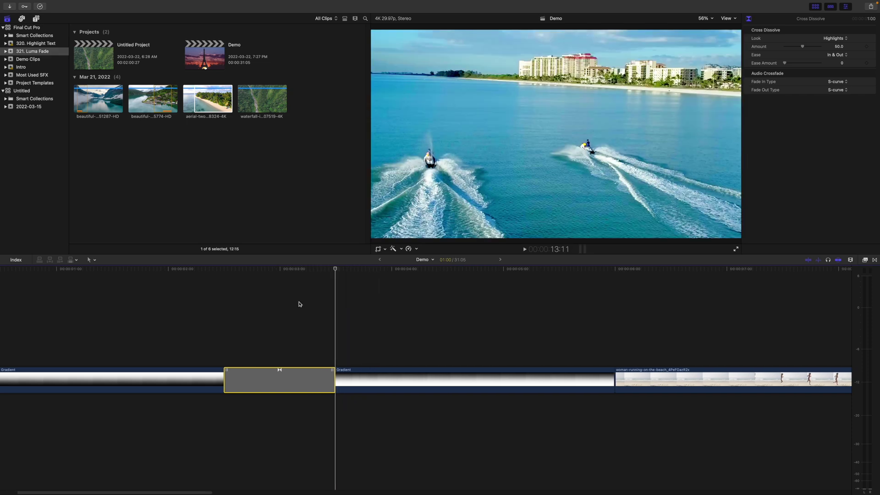
{"action": "left_click", "coordinate": [480, 379]}
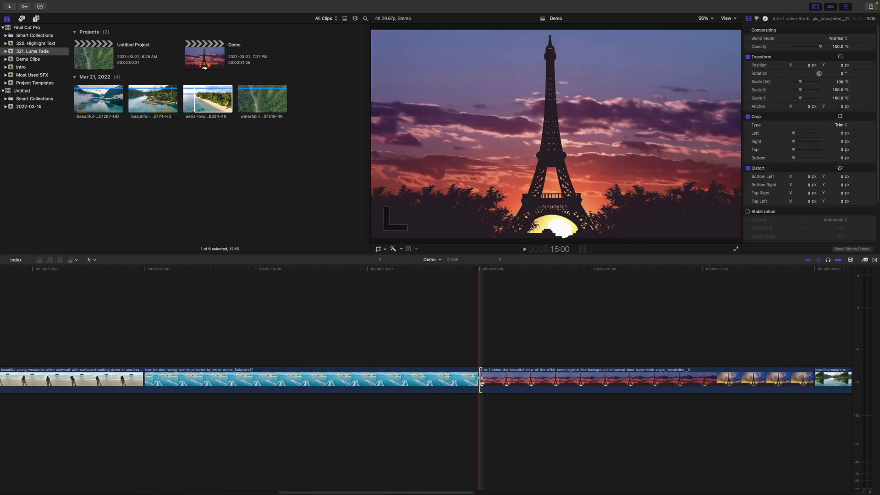
{"action": "key", "text": "super+t"}
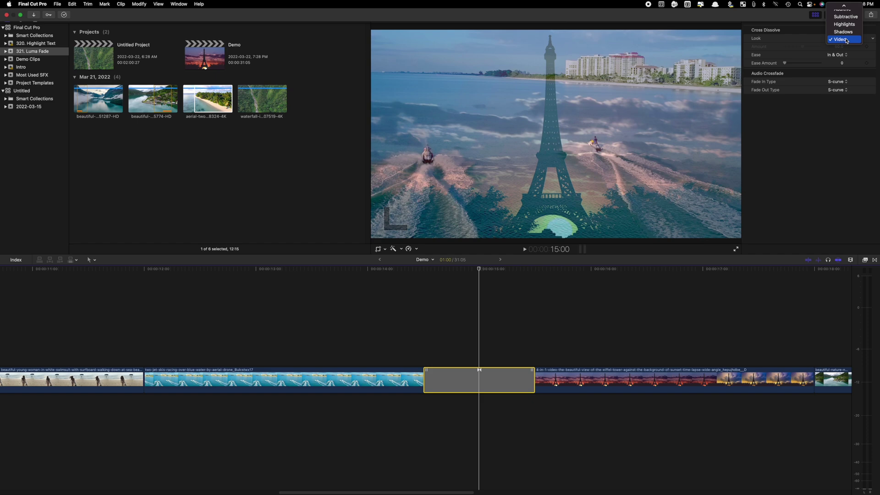
{"action": "left_click", "coordinate": [844, 24]}
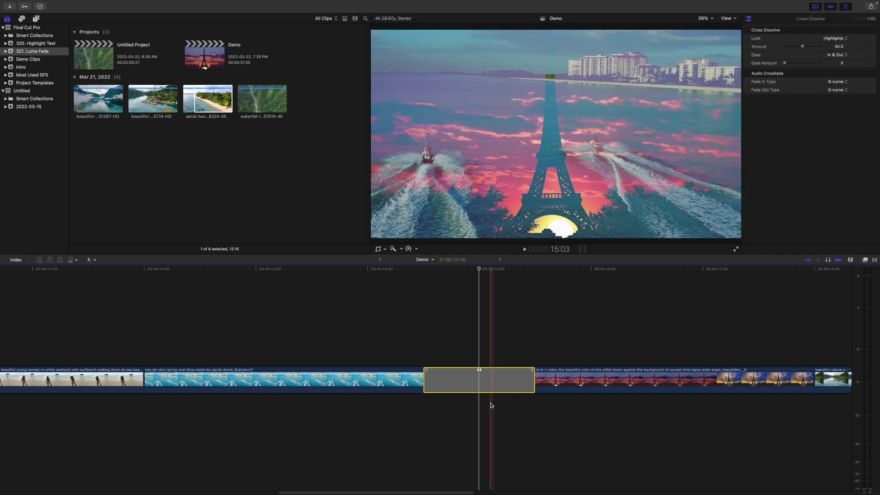
{"action": "left_click_drag", "start_coordinate": [534, 375], "coordinate": [571, 376]}
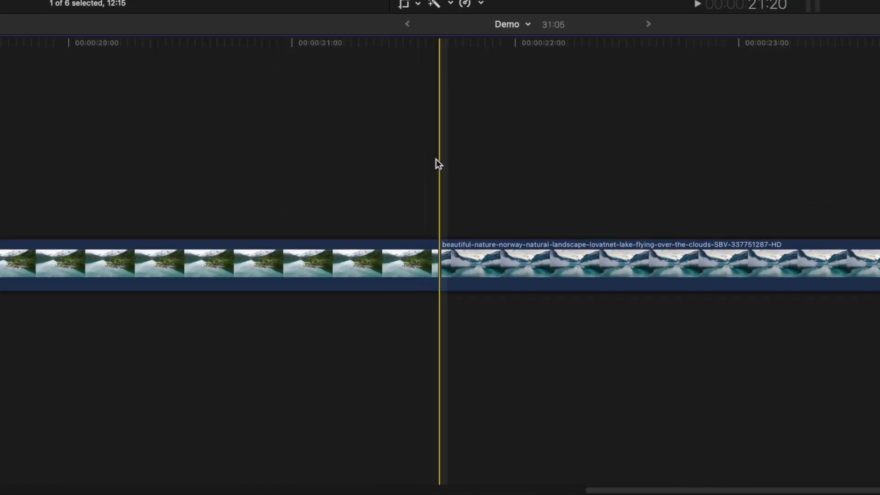
Split off the campsite clip's tail, stack it over the lake clip, and show video effects.
{"action": "key", "text": "j"}
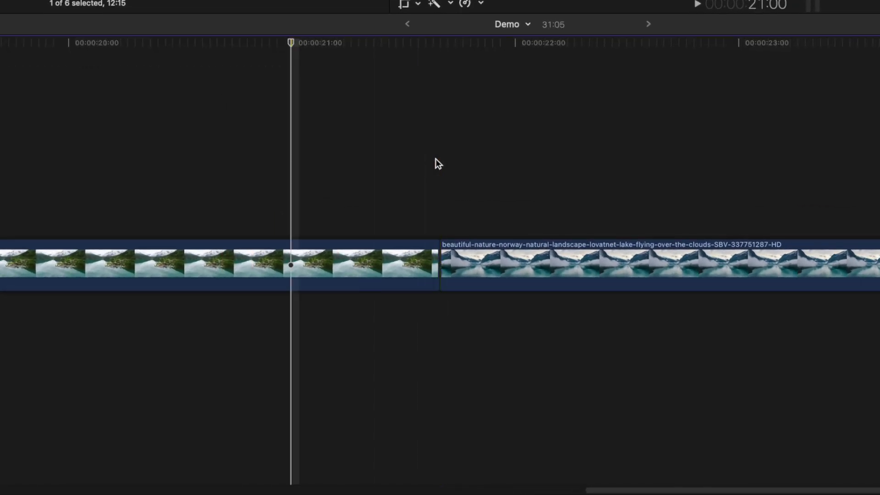
{"action": "left_click", "coordinate": [316, 260]}
{"action": "key", "text": "super+b"}
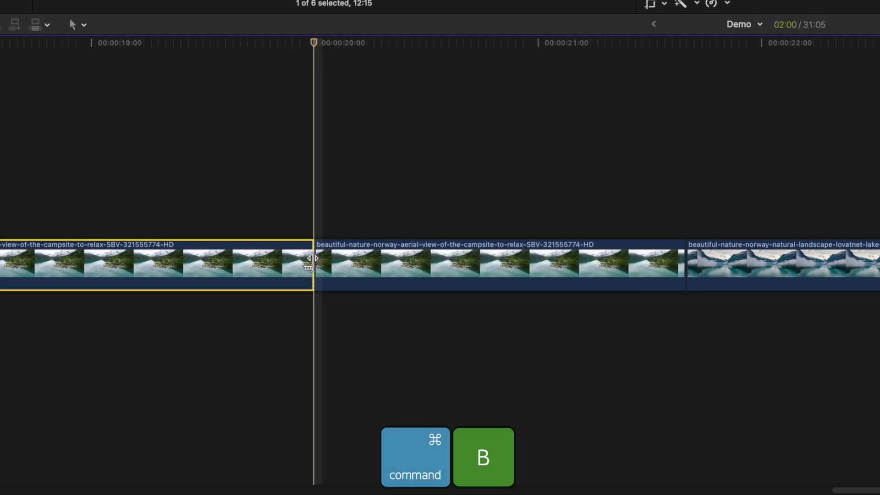
{"action": "left_click_drag", "start_coordinate": [375, 261], "coordinate": [381, 193]}
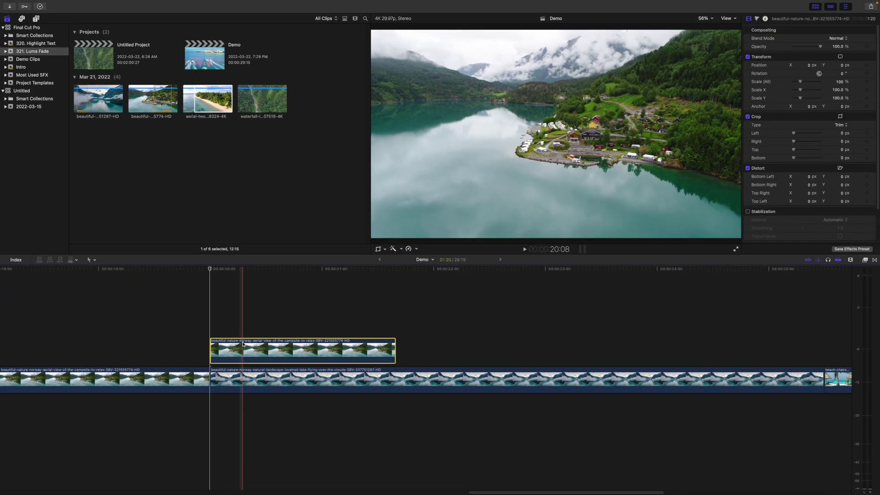
{"action": "key", "text": "super+5"}
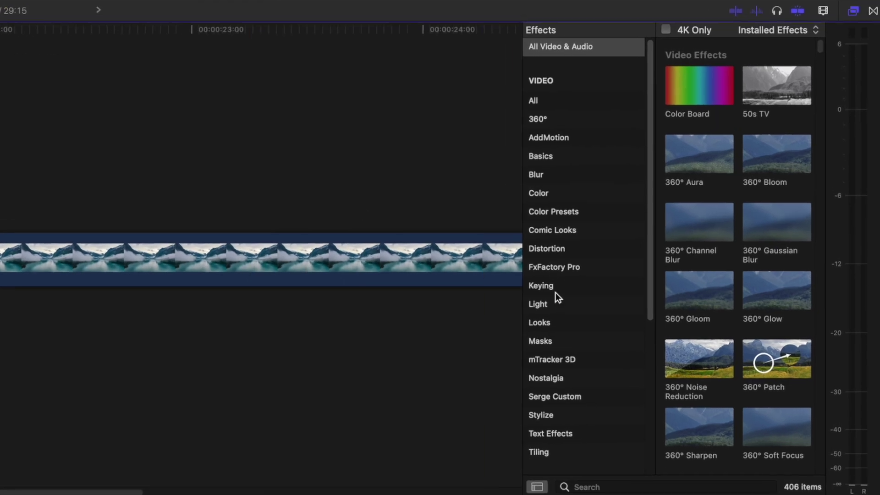
Apply Luma Keyer from Keying to the stacked campsite clip and adjust its luma threshold.
{"action": "left_click", "coordinate": [555, 286]}
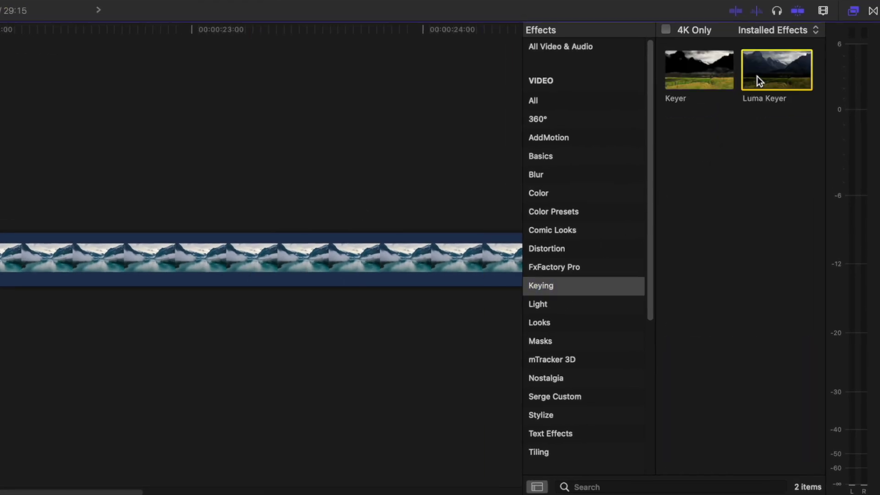
{"action": "left_click_drag", "start_coordinate": [757, 76], "coordinate": [424, 220]}
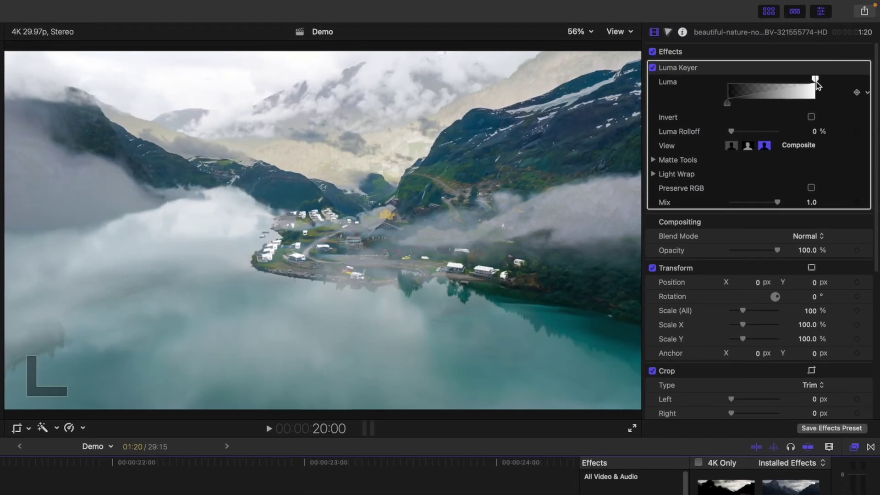
{"action": "left_click_drag", "start_coordinate": [811, 82], "coordinate": [729, 84]}
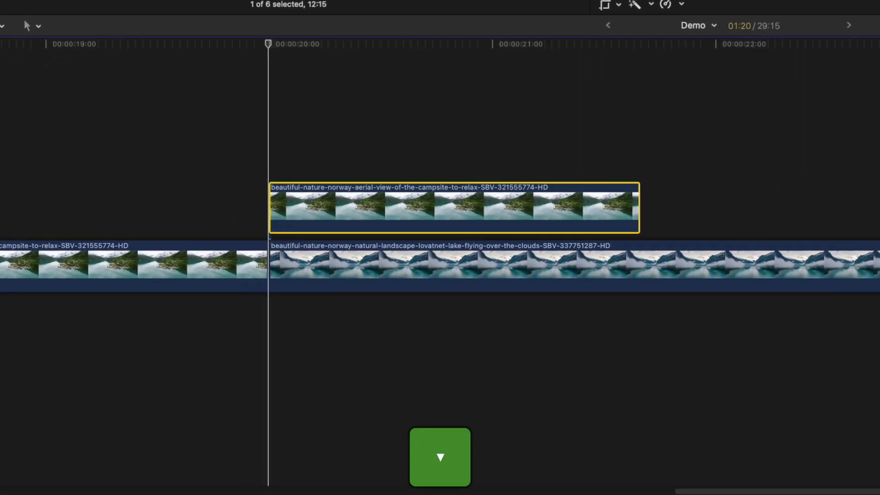
At the clip's end, slide both luma limits fully down and play back the fade.
{"action": "key", "text": "Left"}
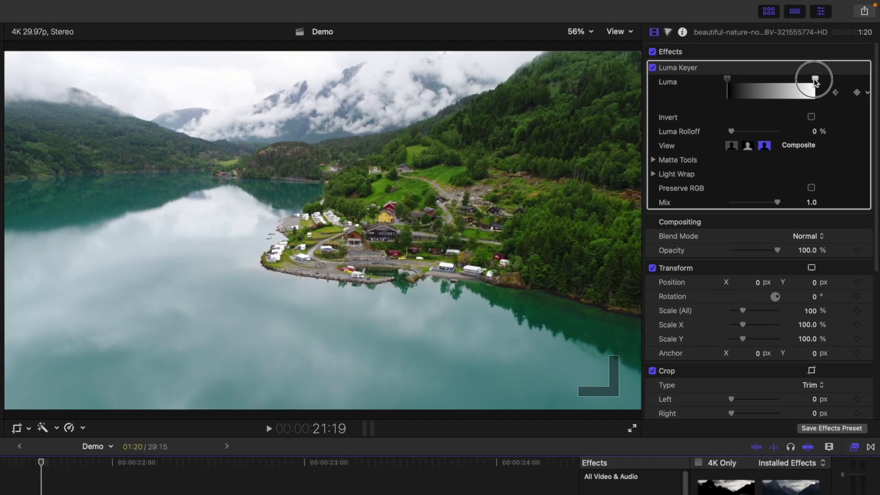
{"action": "left_click_drag", "start_coordinate": [816, 81], "coordinate": [730, 88]}
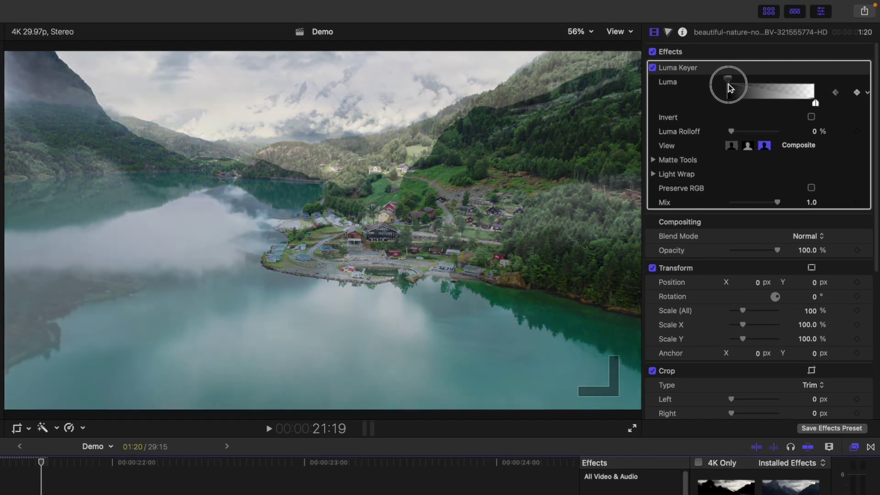
{"action": "left_click_drag", "start_coordinate": [816, 104], "coordinate": [726, 107]}
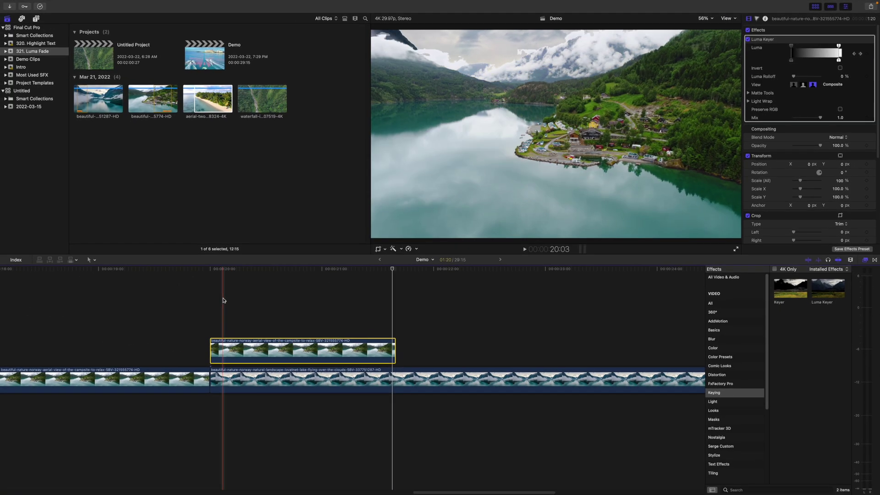
{"action": "key", "text": "space"}
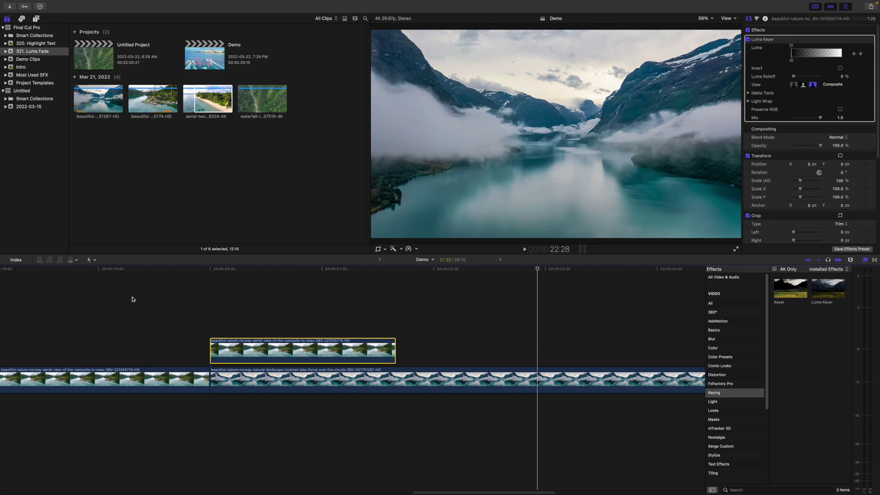
{"action": "scroll", "coordinate": [133, 300], "scroll_direction": "right", "scroll_amount": 1}
{"action": "scroll", "coordinate": [134, 300], "scroll_direction": "right", "scroll_amount": 2}
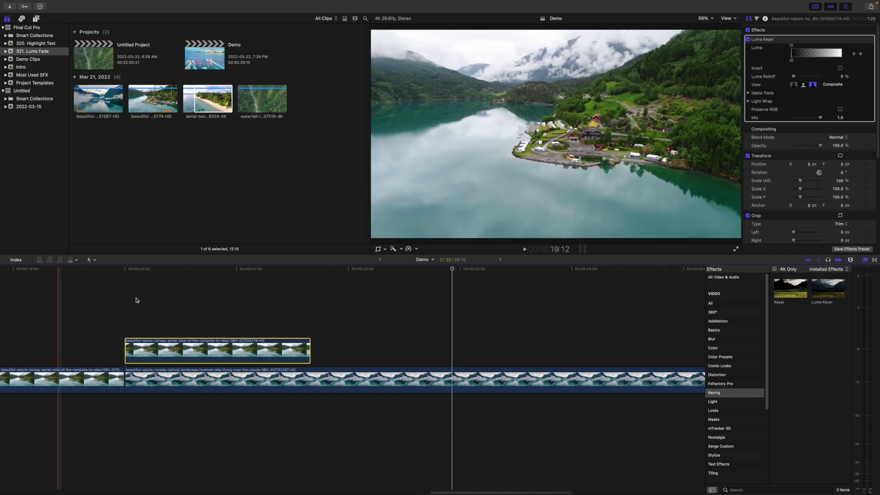
{"action": "scroll", "coordinate": [135, 299], "scroll_direction": "right", "scroll_amount": 3}
{"action": "scroll", "coordinate": [136, 301], "scroll_direction": "right", "scroll_amount": 5}
{"action": "scroll", "coordinate": [135, 301], "scroll_direction": "right", "scroll_amount": 3}
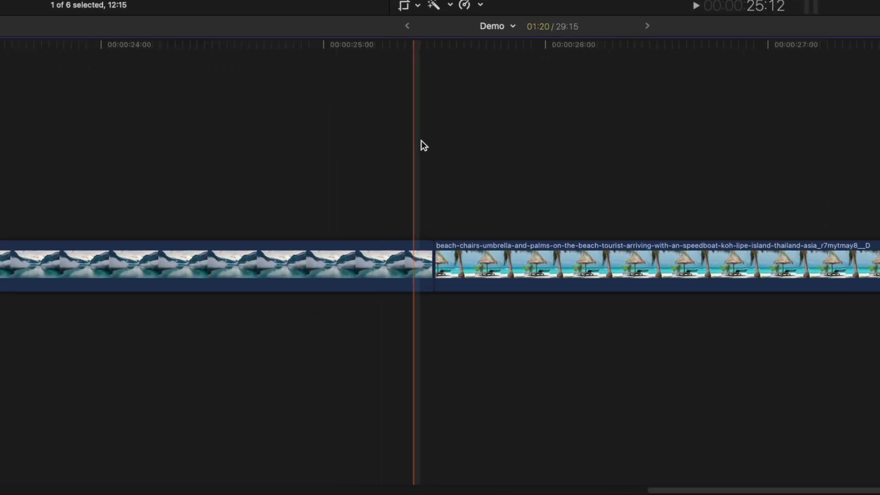
Stack the beach clip's head over the lake clip's end, returning the split remainder to the storyline.
{"action": "left_click", "coordinate": [434, 133]}
{"action": "key", "text": "j"}
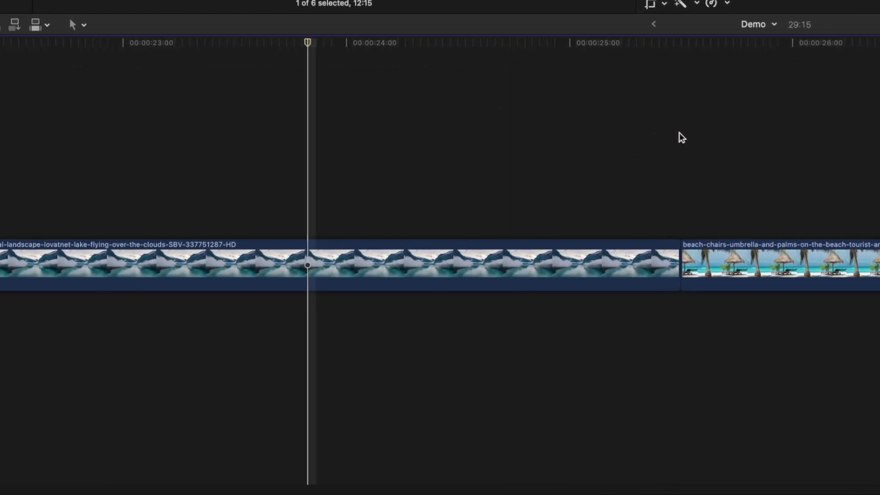
{"action": "mouse_move", "coordinate": [727, 275]}
{"action": "left_mouse_down"}
{"action": "mouse_move", "coordinate": [409, 177]}
{"action": "mouse_move", "coordinate": [371, 188]}
{"action": "left_mouse_up"}
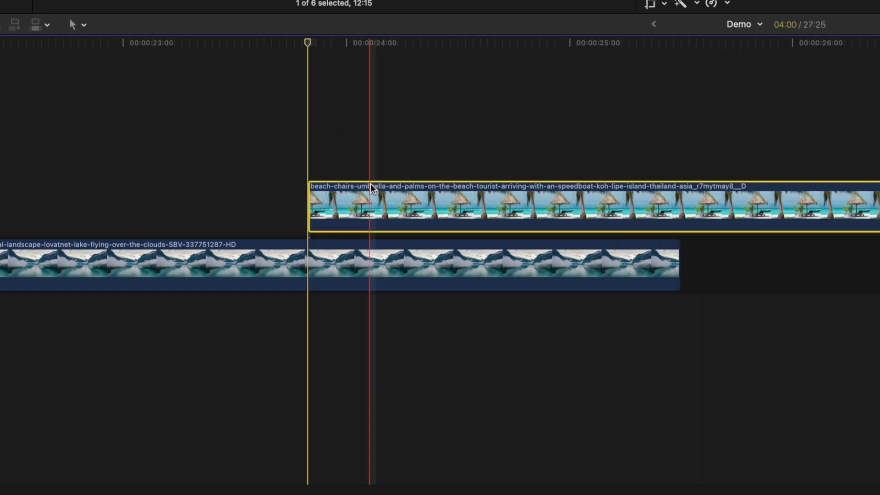
{"action": "scroll", "coordinate": [482, 207], "scroll_direction": "right", "scroll_amount": 3}
{"action": "scroll", "coordinate": [441, 224], "scroll_direction": "right", "scroll_amount": 4}
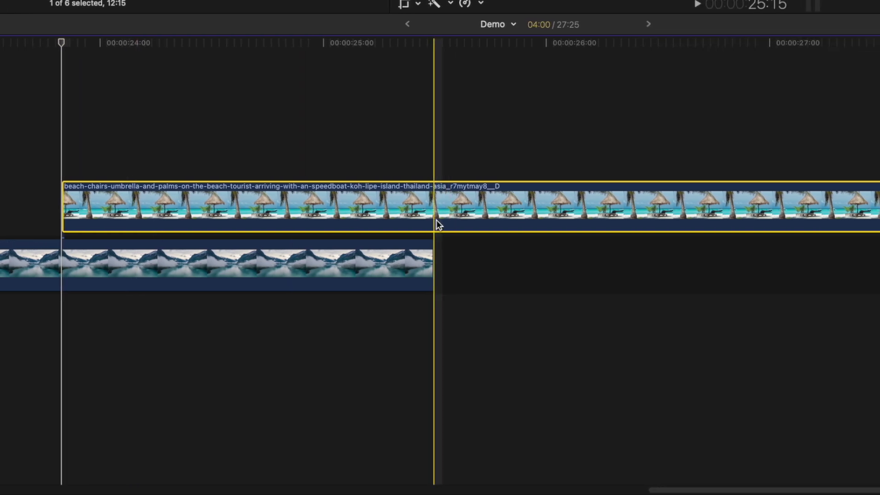
{"action": "key", "text": "super+b"}
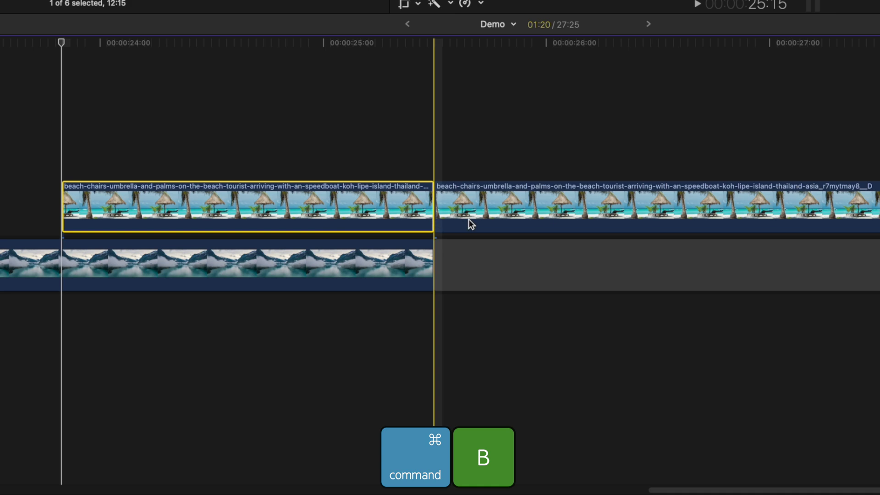
{"action": "left_click_drag", "start_coordinate": [482, 208], "coordinate": [462, 275]}
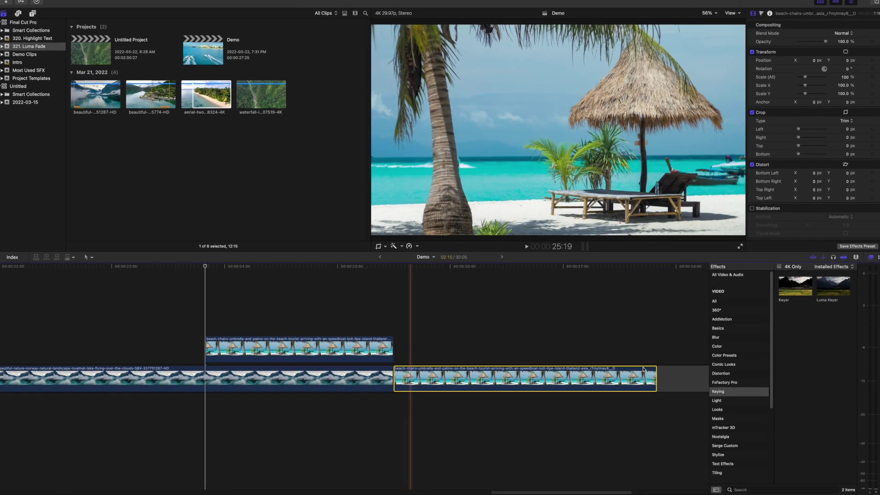
{"action": "left_click", "coordinate": [672, 379]}
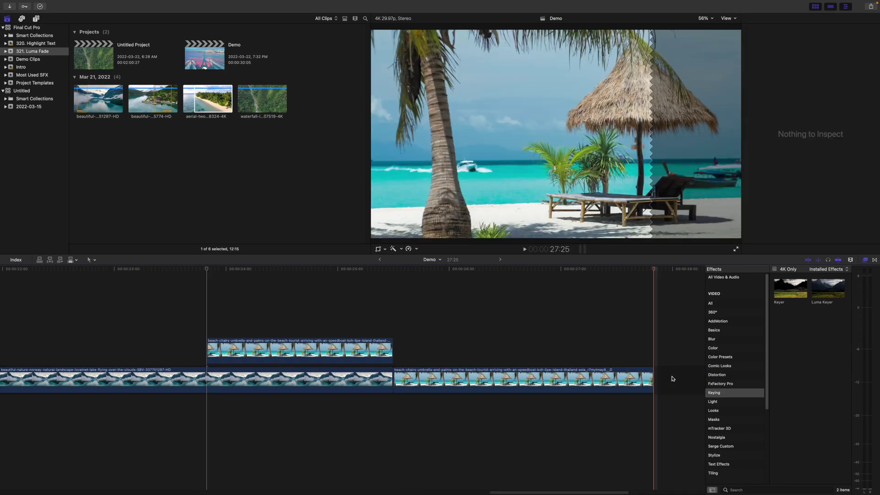
Apply Luma Keyer to the overlapping beach clip, keying it out to reveal the lake.
{"action": "left_click", "coordinate": [212, 311]}
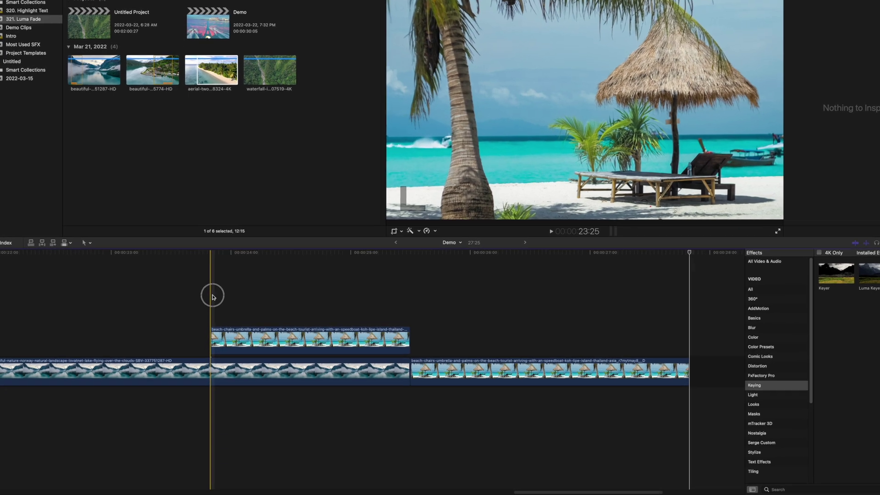
{"action": "left_click", "coordinate": [337, 214]}
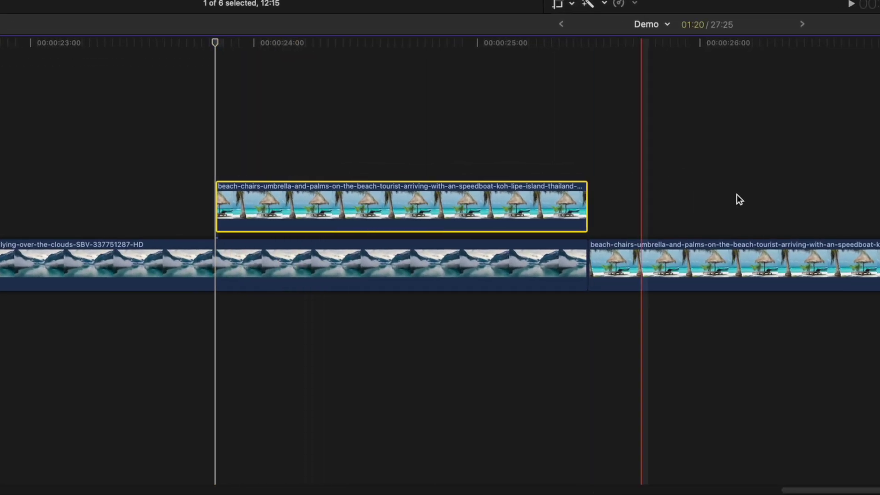
{"action": "key", "text": "super+5"}
{"action": "mouse_move", "coordinate": [751, 101]}
{"action": "left_mouse_down"}
{"action": "mouse_move", "coordinate": [460, 206]}
{"action": "mouse_move", "coordinate": [467, 215]}
{"action": "left_mouse_up"}
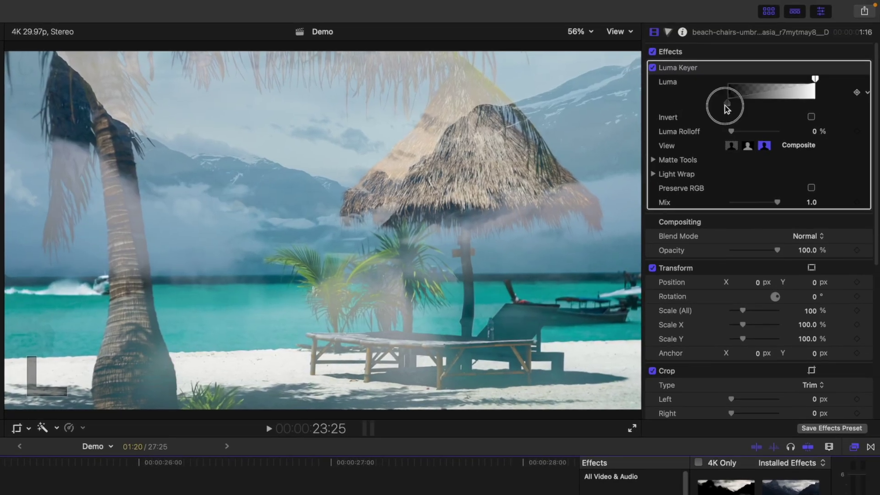
{"action": "left_click_drag", "start_coordinate": [725, 106], "coordinate": [816, 108]}
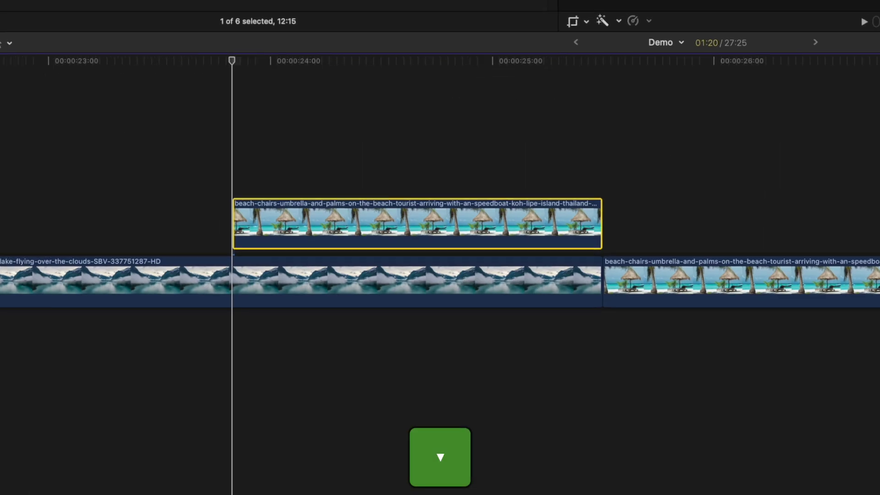
Restore the full beach picture at the clip's end, then preview the lake-to-beach fade.
{"action": "key", "text": "Left"}
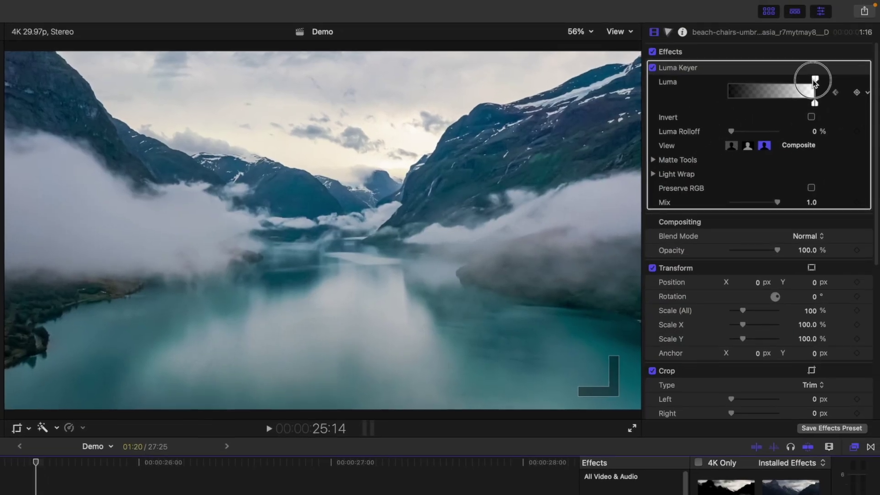
{"action": "left_click_drag", "start_coordinate": [815, 81], "coordinate": [720, 91]}
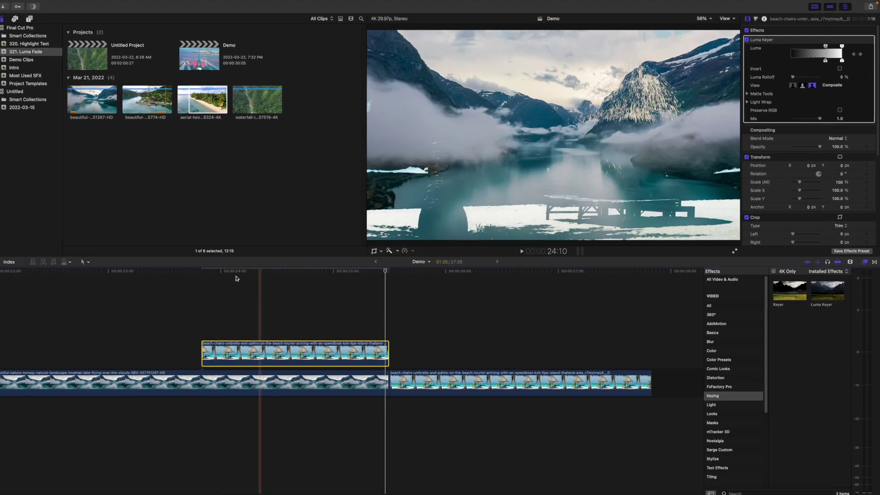
{"action": "key", "text": "space"}
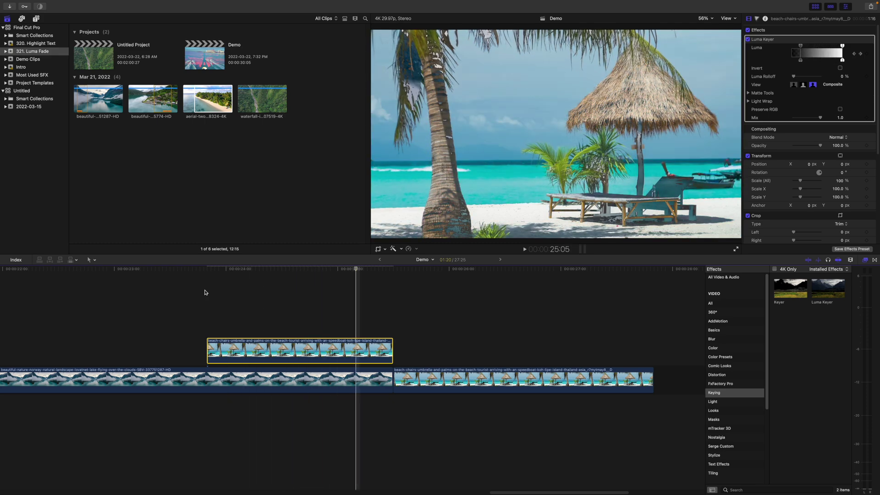
{"action": "key", "text": "space"}
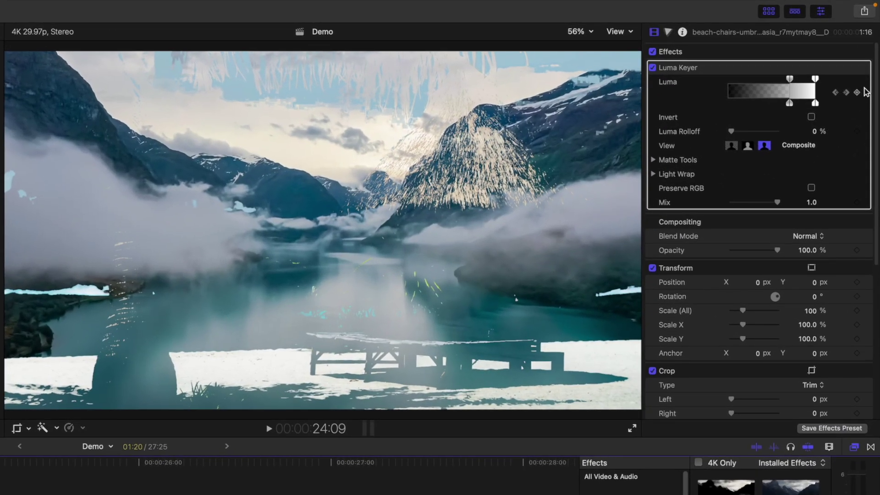
Reset the beach clip's Luma parameter and move the playhead to the clip's start.
{"action": "right_click", "coordinate": [868, 97]}
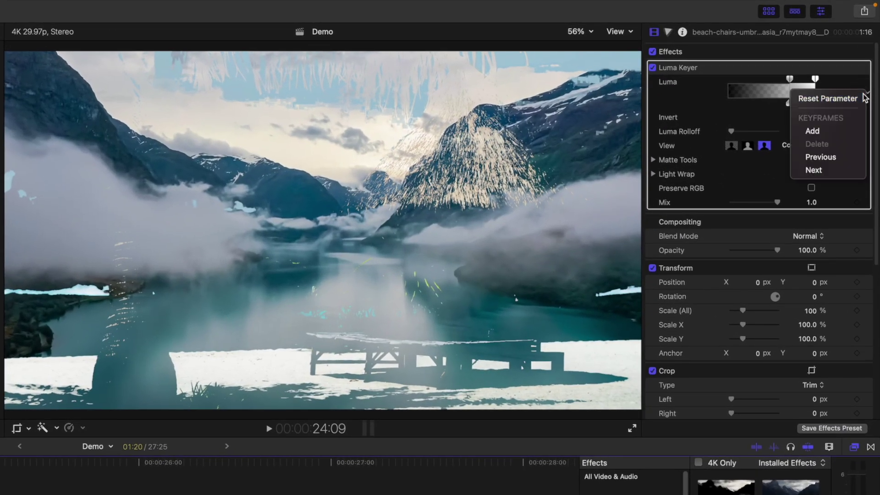
{"action": "left_click", "coordinate": [863, 98]}
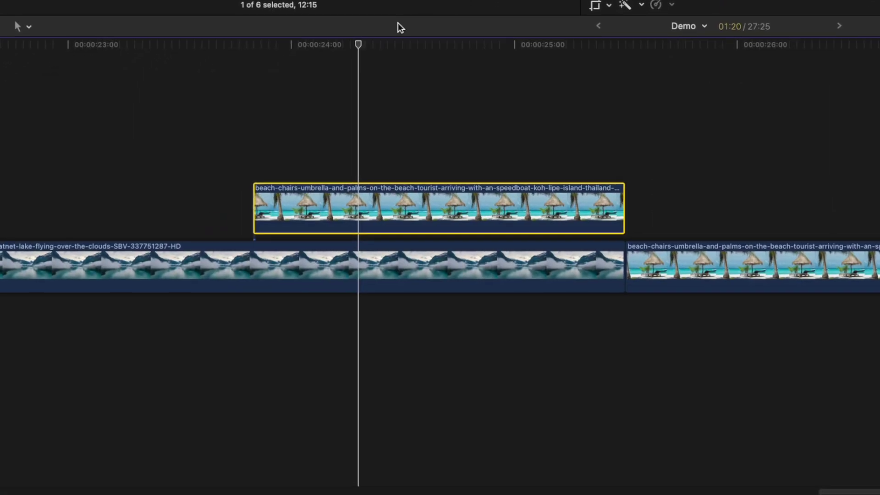
{"action": "left_click", "coordinate": [308, 58]}
{"action": "left_click_drag", "start_coordinate": [307, 58], "coordinate": [247, 67]}
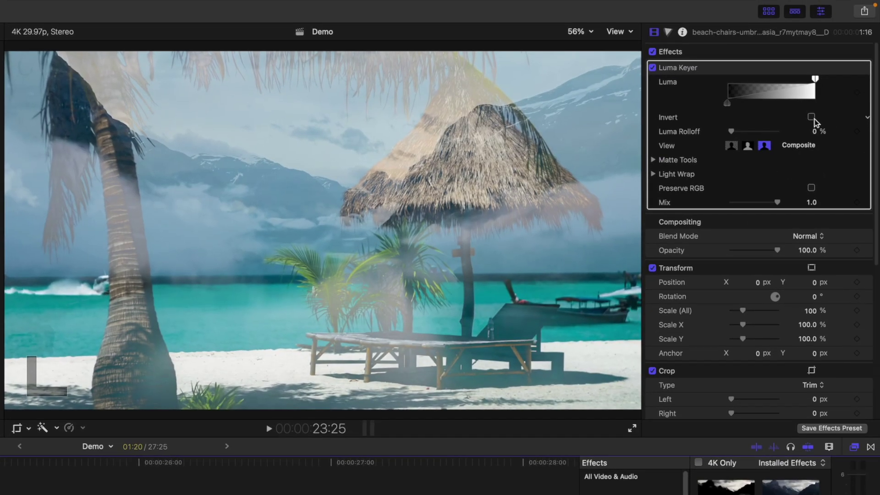
Invert the luma key, fade the beach out at the start, and show the clean beach at the end.
{"action": "left_click", "coordinate": [812, 118]}
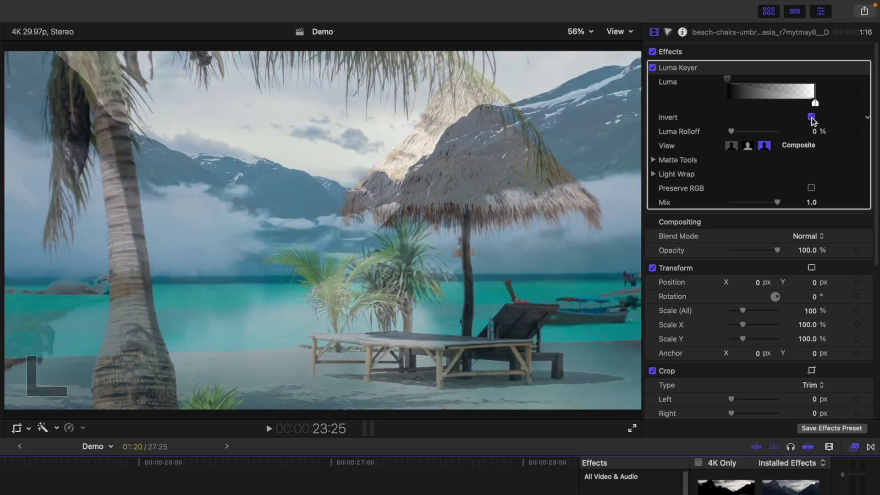
{"action": "left_click_drag", "start_coordinate": [814, 104], "coordinate": [723, 118]}
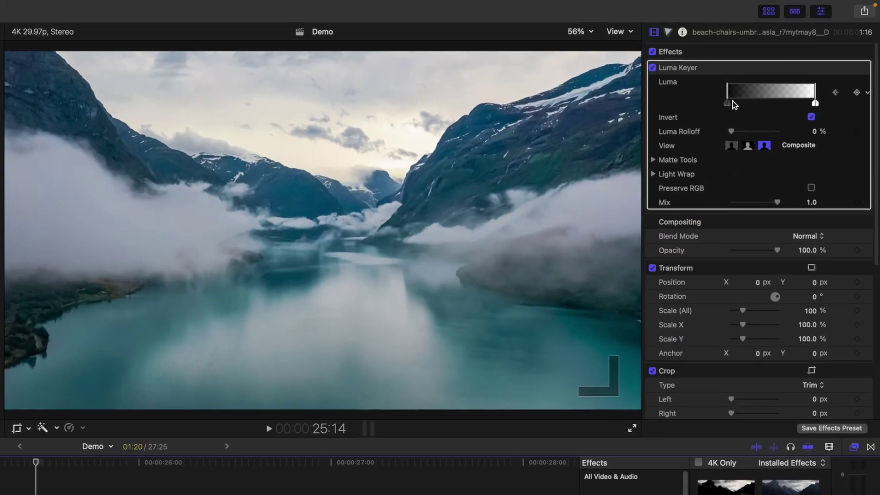
{"action": "left_click_drag", "start_coordinate": [733, 101], "coordinate": [818, 106]}
{"action": "mouse_move", "coordinate": [730, 82]}
{"action": "left_mouse_down"}
{"action": "mouse_move", "coordinate": [817, 79]}
{"action": "mouse_move", "coordinate": [751, 79]}
{"action": "left_mouse_up"}
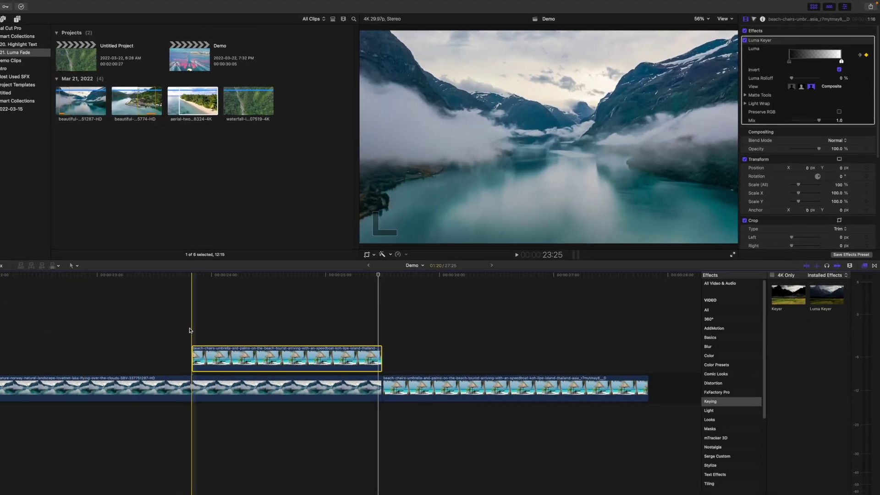